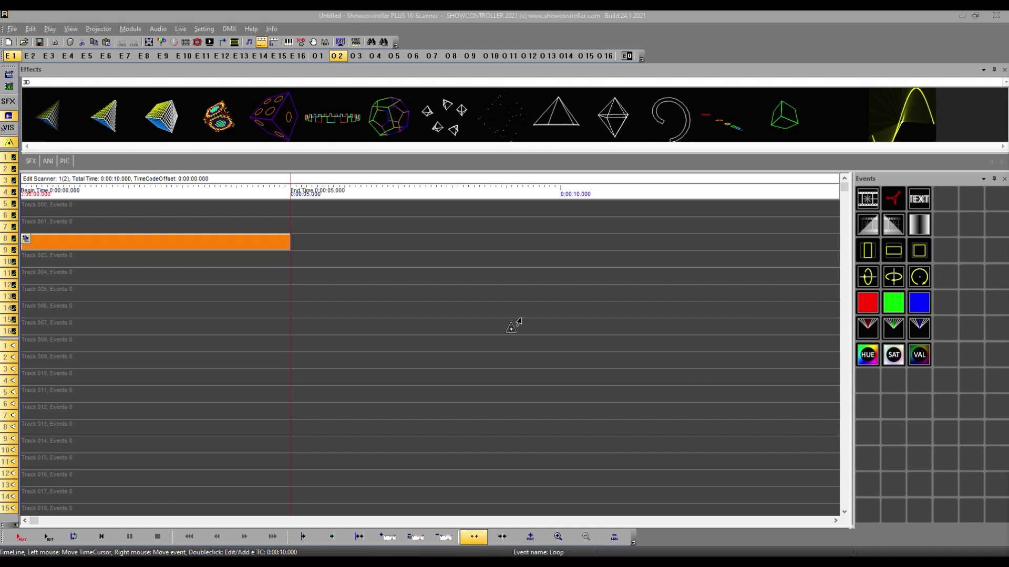
Check Capture as the visualizer in the View > Visualizer menu
{"action": "left_click", "coordinate": [70, 29]}
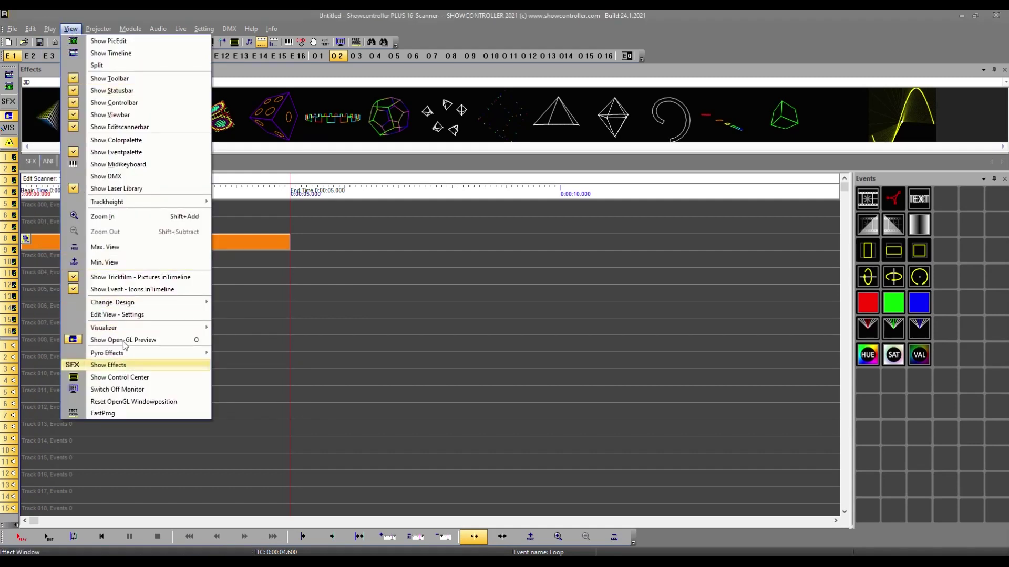
{"action": "mouse_move", "coordinate": [136, 331]}
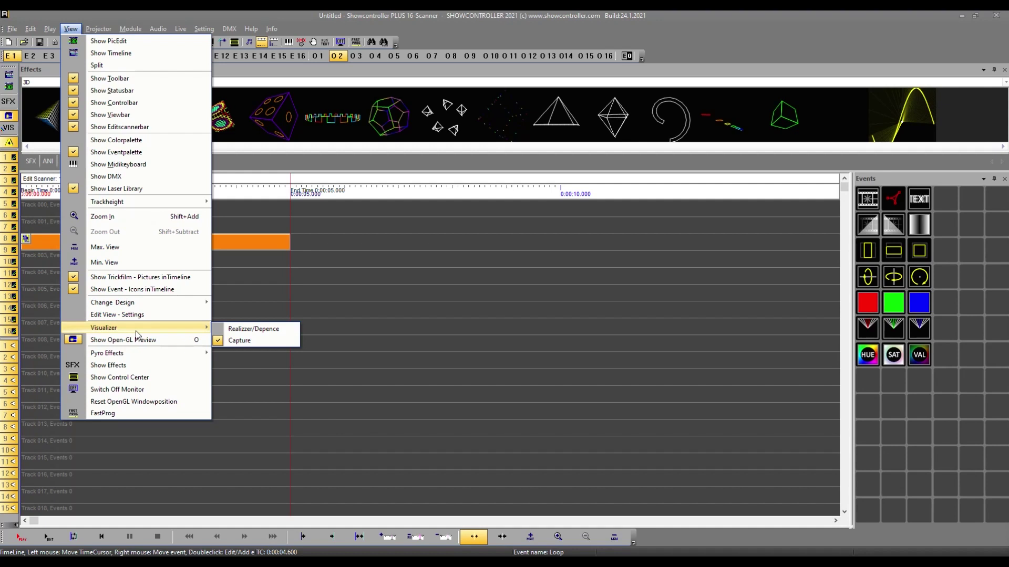
{"action": "left_click", "coordinate": [192, 331]}
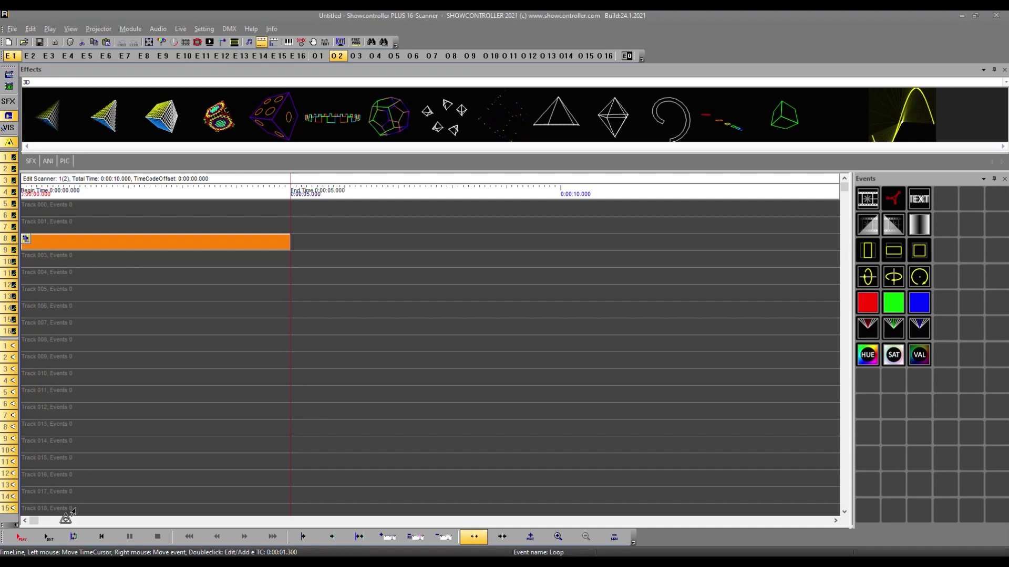
Turn on loop playback and place the Laser Preview window over the timeline
{"action": "left_click", "coordinate": [74, 537]}
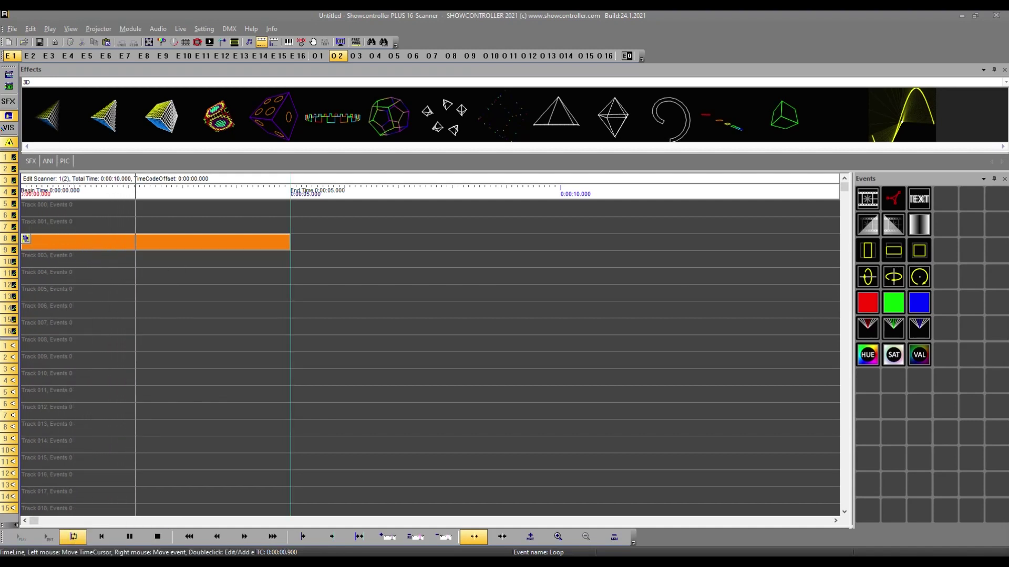
{"action": "mouse_move", "coordinate": [1008, 182]}
{"action": "left_mouse_down"}
{"action": "mouse_move", "coordinate": [629, 181]}
{"action": "mouse_move", "coordinate": [642, 176]}
{"action": "left_mouse_up"}
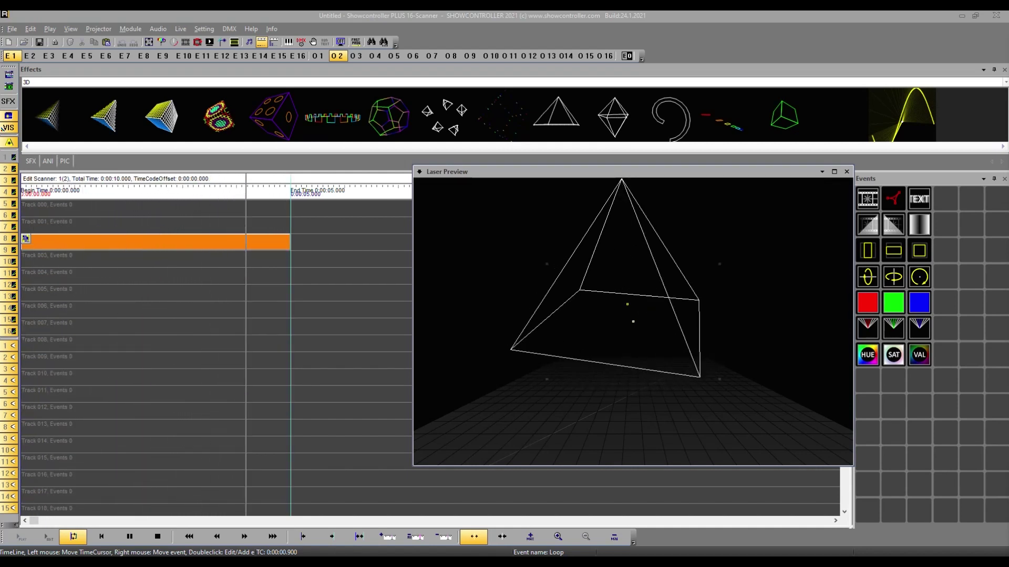
Review the devices in the Control Center, then close it so Capture 2020 launches
{"action": "left_click", "coordinate": [234, 42]}
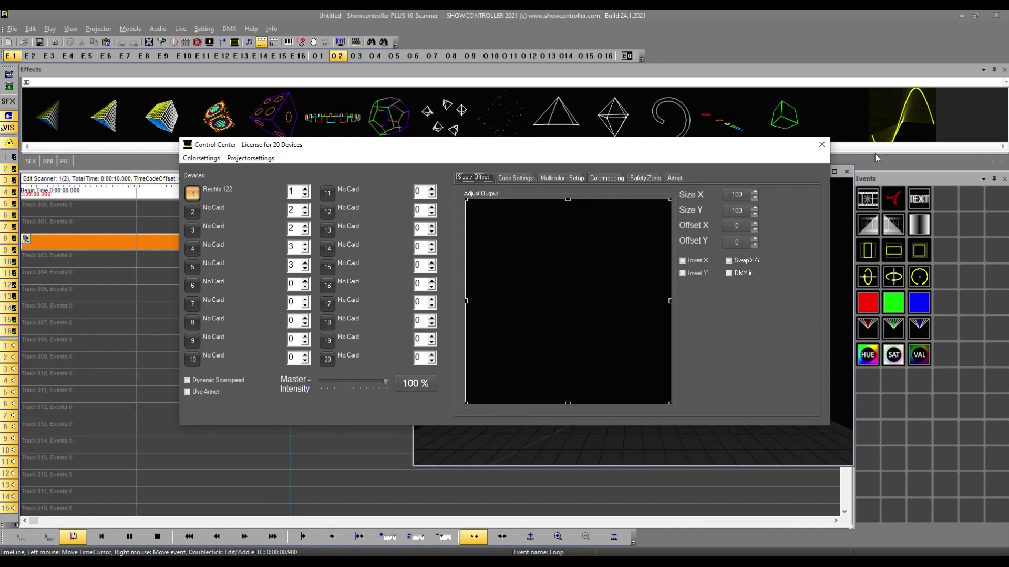
{"action": "left_click", "coordinate": [823, 145]}
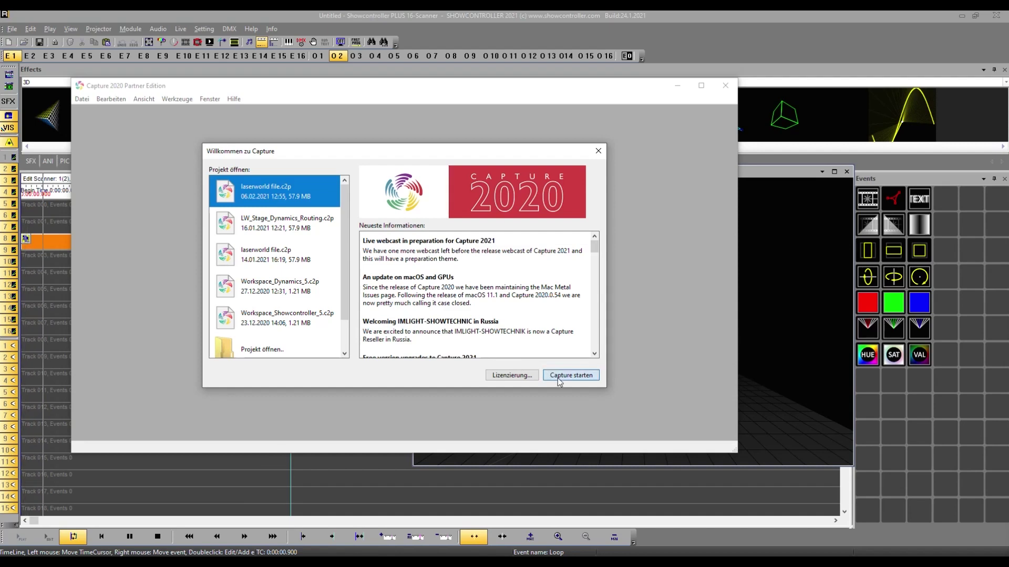
Dismiss the welcome screen, open the LW_Stage_Dynamics_Routing project and move its window aside
{"action": "left_click", "coordinate": [571, 375]}
{"action": "left_click", "coordinate": [82, 99]}
{"action": "left_click", "coordinate": [100, 124]}
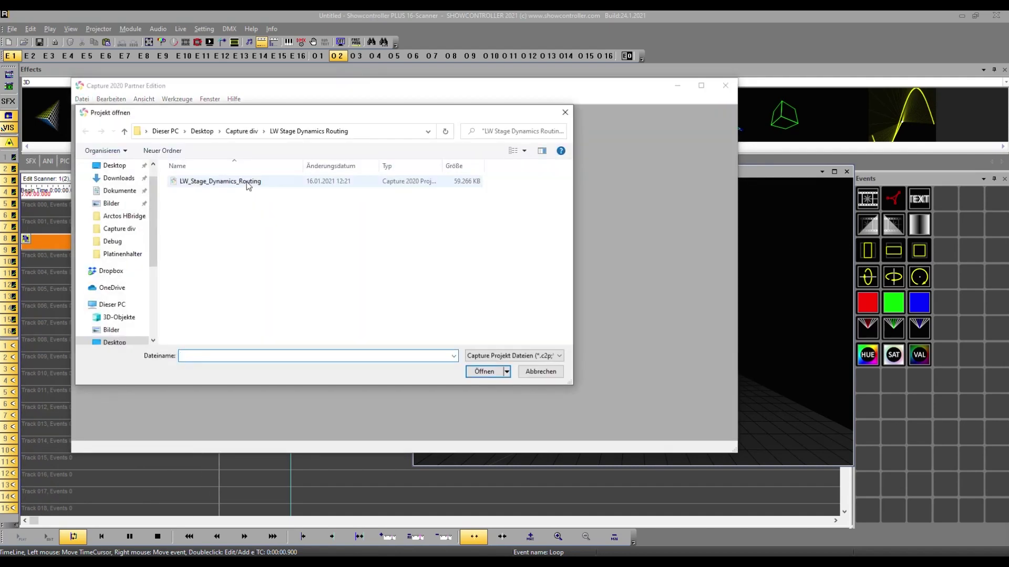
{"action": "double_click", "coordinate": [245, 181]}
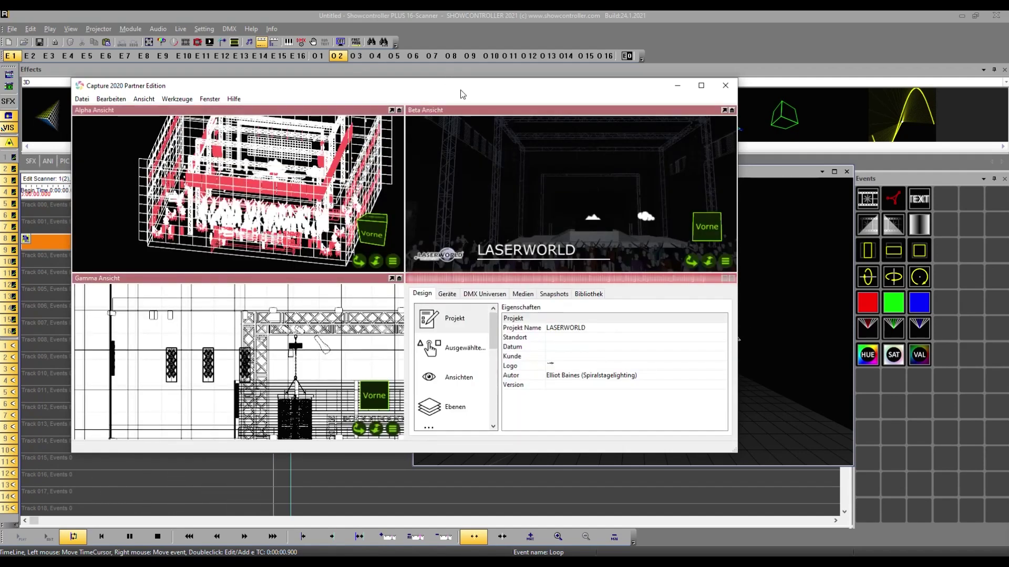
{"action": "mouse_move", "coordinate": [462, 93]}
{"action": "left_mouse_down"}
{"action": "mouse_move", "coordinate": [492, 123]}
{"action": "mouse_move", "coordinate": [588, 177]}
{"action": "mouse_move", "coordinate": [621, 145]}
{"action": "left_mouse_up"}
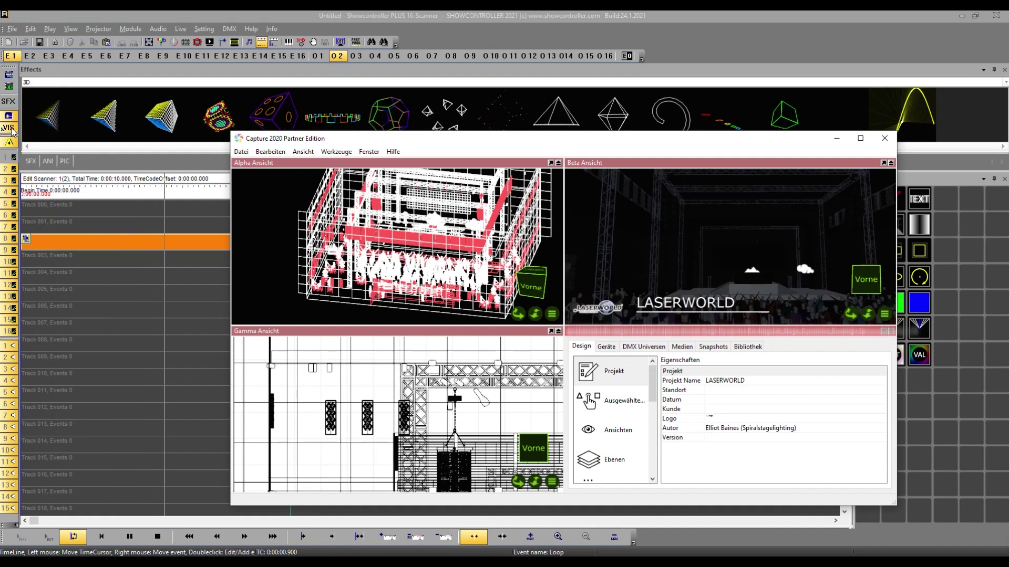
{"action": "left_click", "coordinate": [724, 374]}
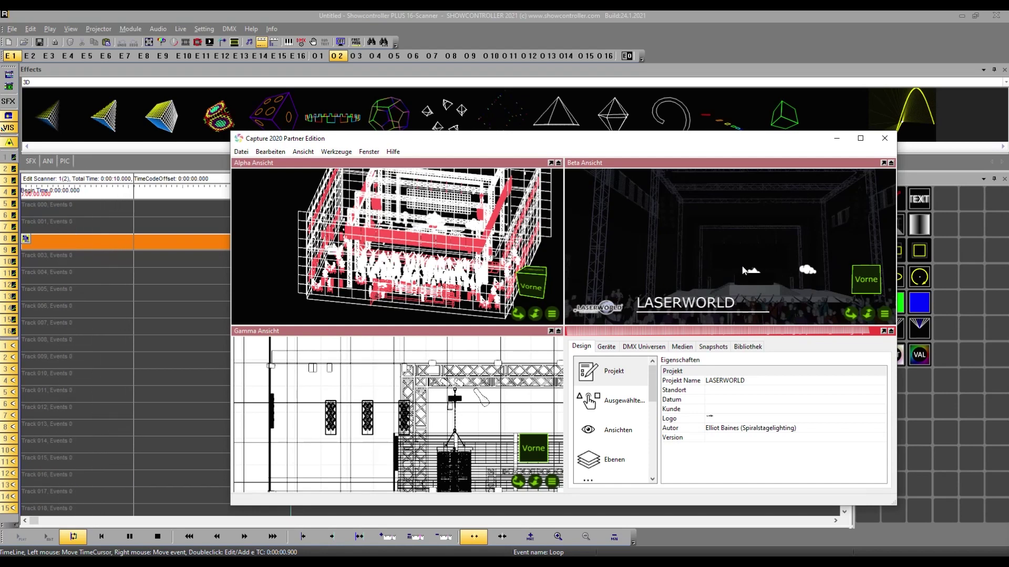
Select the first PL-10000RGB laser in Geräte and show its Design > Ausgewählte properties
{"action": "left_click", "coordinate": [615, 349]}
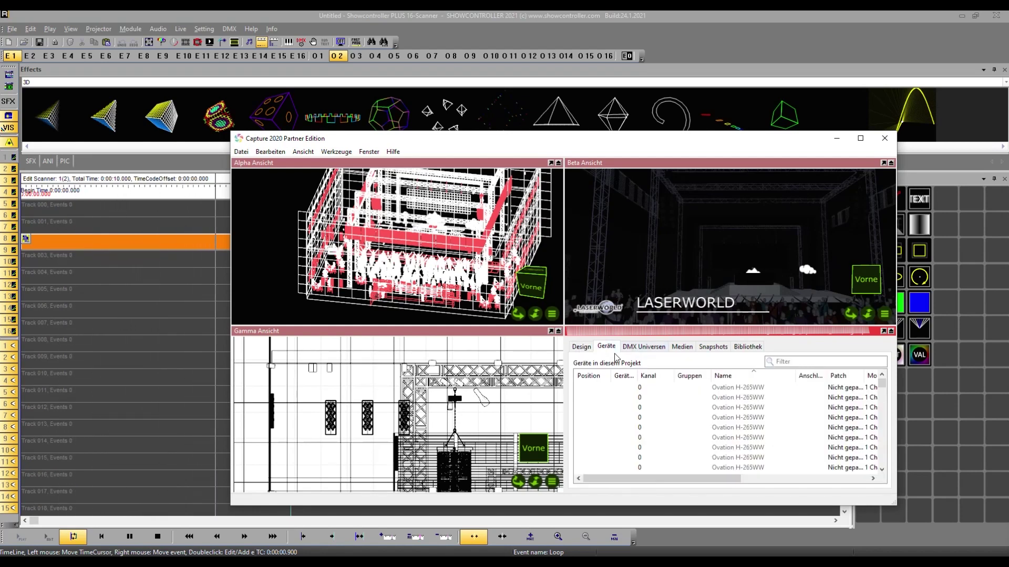
{"action": "scroll", "coordinate": [706, 427], "scroll_direction": "down", "scroll_amount": 2}
{"action": "left_click", "coordinate": [718, 418]}
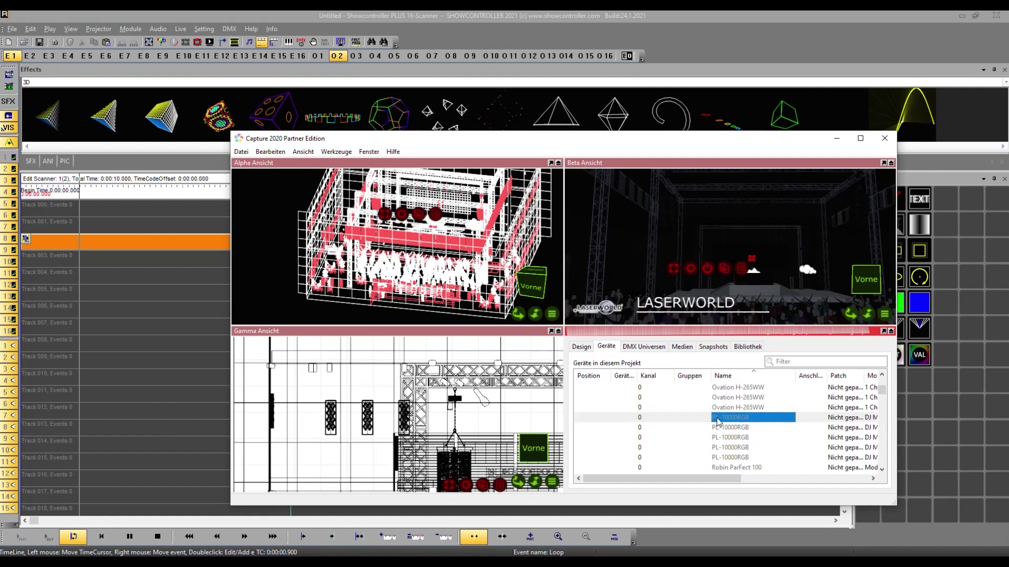
{"action": "left_click", "coordinate": [582, 347]}
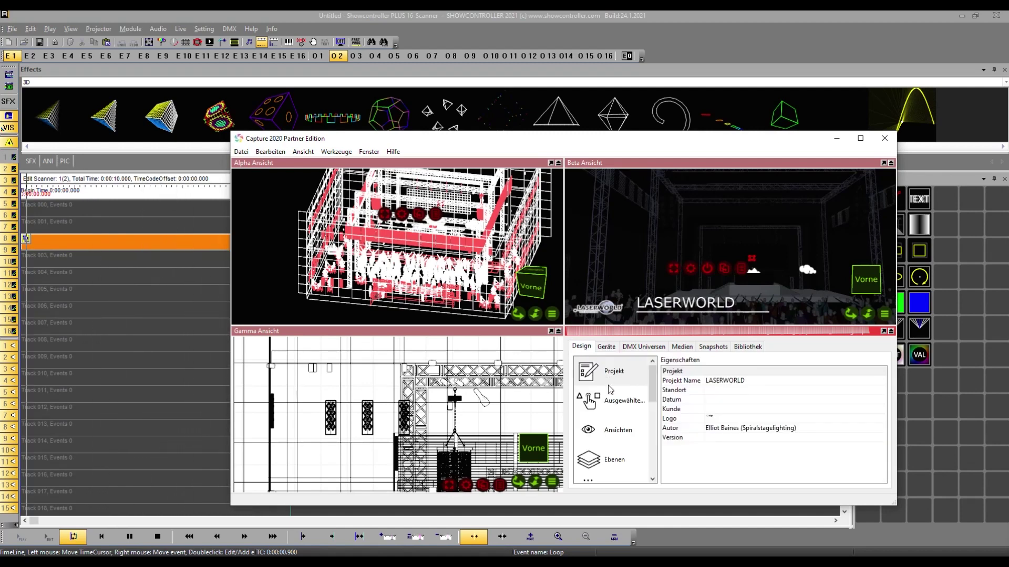
{"action": "left_click", "coordinate": [621, 401]}
{"action": "scroll", "coordinate": [743, 437], "scroll_direction": "down", "scroll_amount": 3}
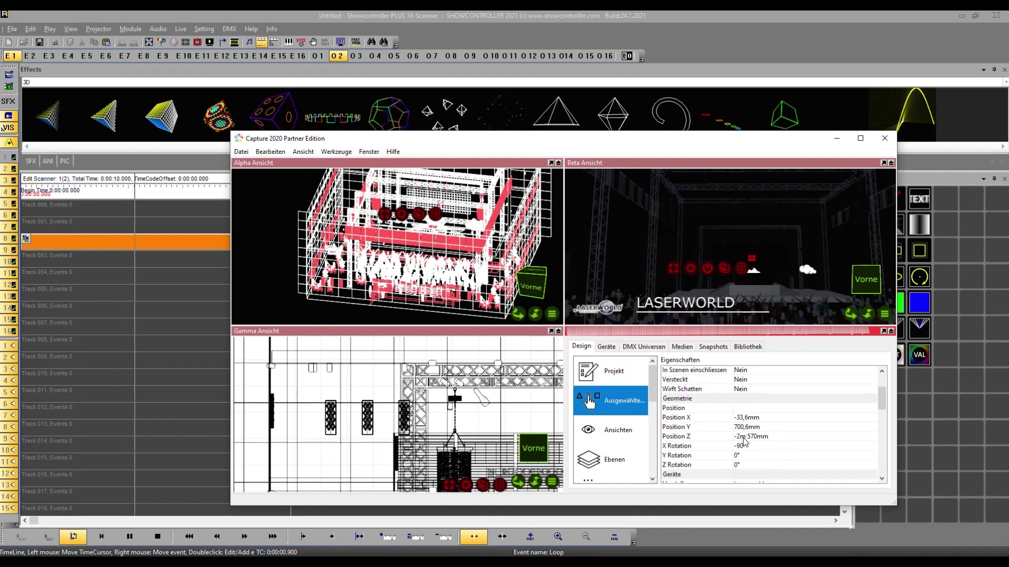
{"action": "scroll", "coordinate": [742, 441], "scroll_direction": "down", "scroll_amount": 8}
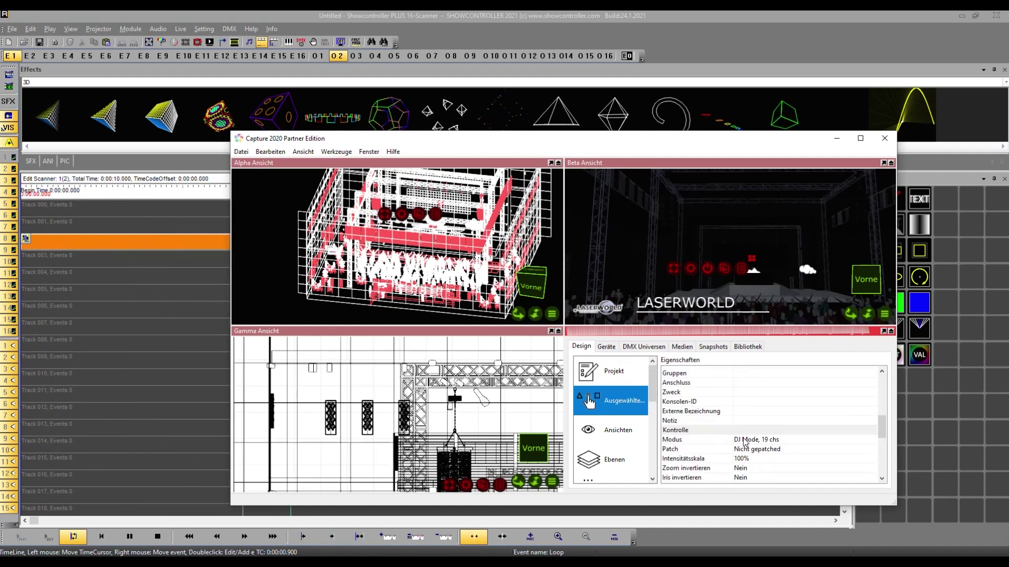
{"action": "scroll", "coordinate": [743, 443], "scroll_direction": "down", "scroll_amount": 8}
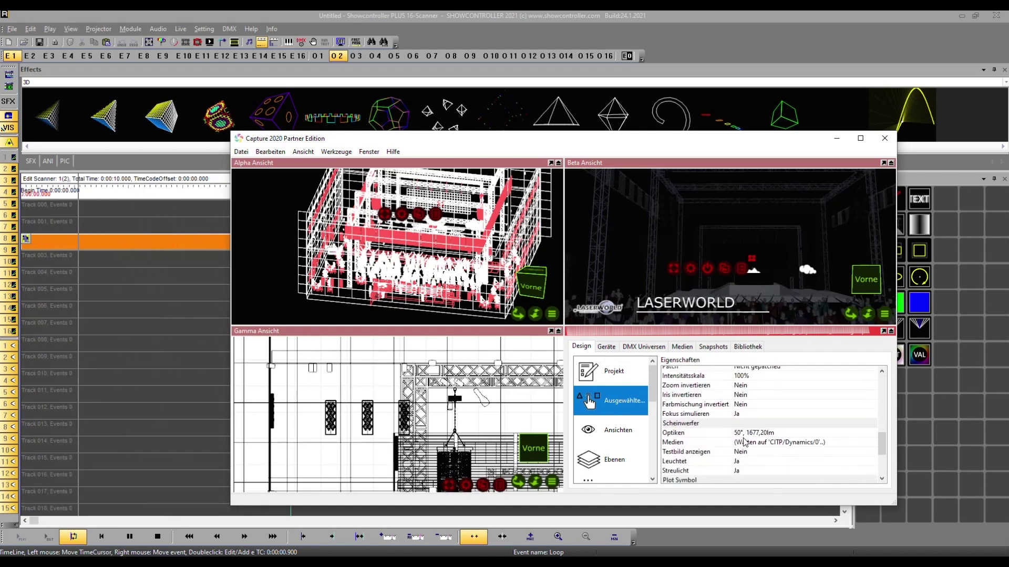
{"action": "scroll", "coordinate": [744, 443], "scroll_direction": "down", "scroll_amount": 1}
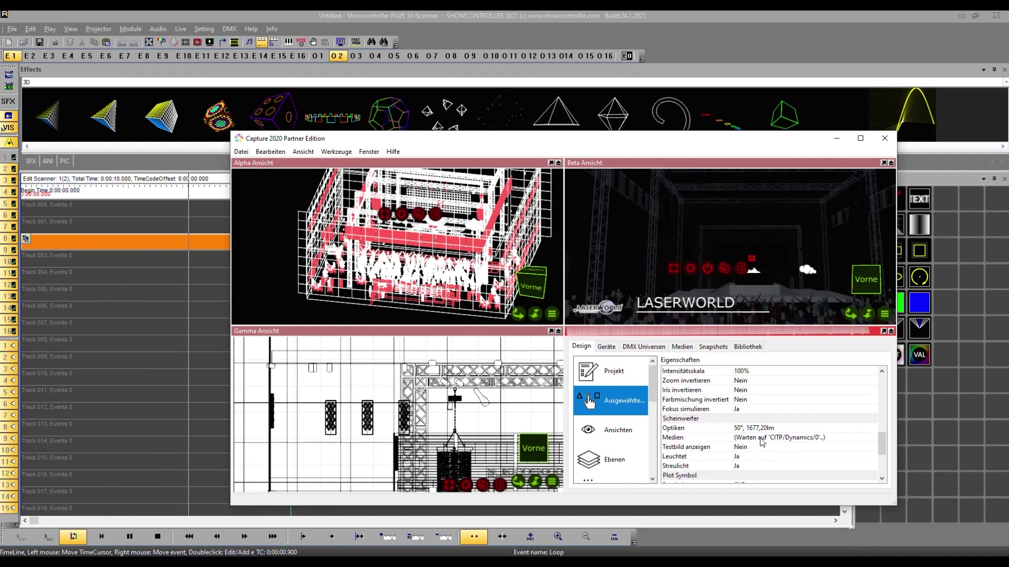
Set its Medien to Showcontroller Projector 1, then select the second PL-10000RGB laser
{"action": "left_click", "coordinate": [755, 442]}
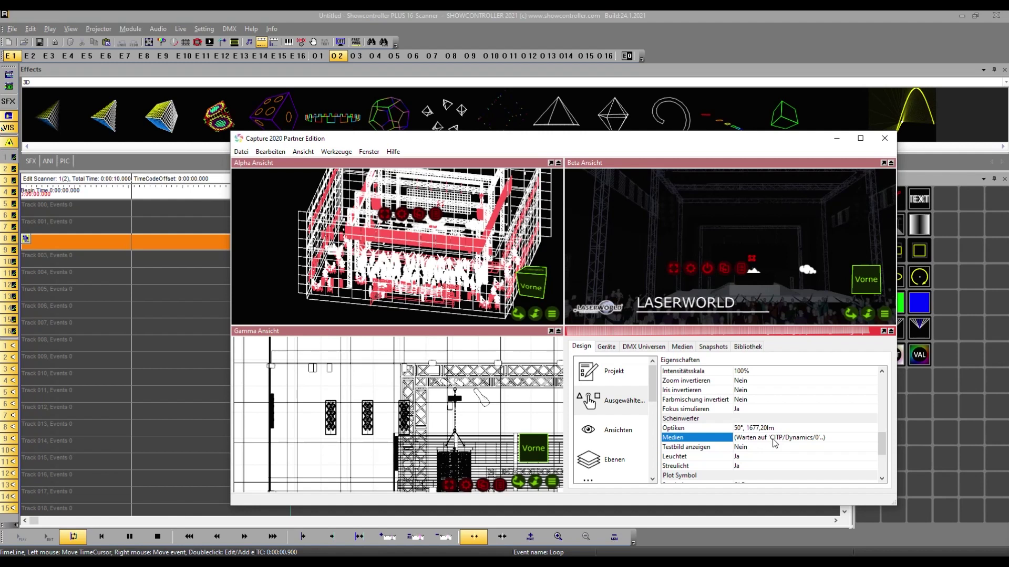
{"action": "left_click", "coordinate": [768, 440]}
{"action": "left_click", "coordinate": [772, 439]}
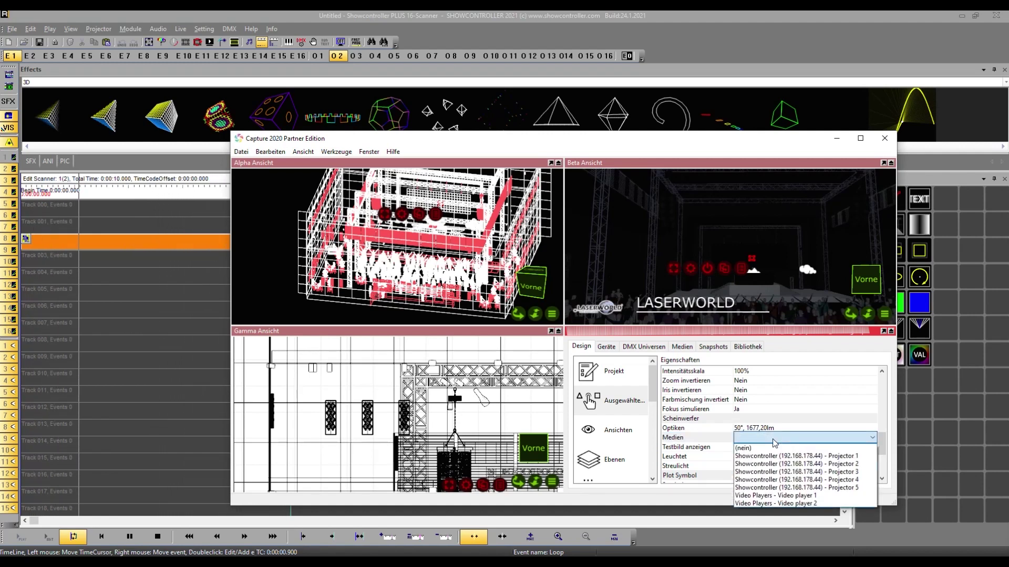
{"action": "left_click", "coordinate": [703, 440]}
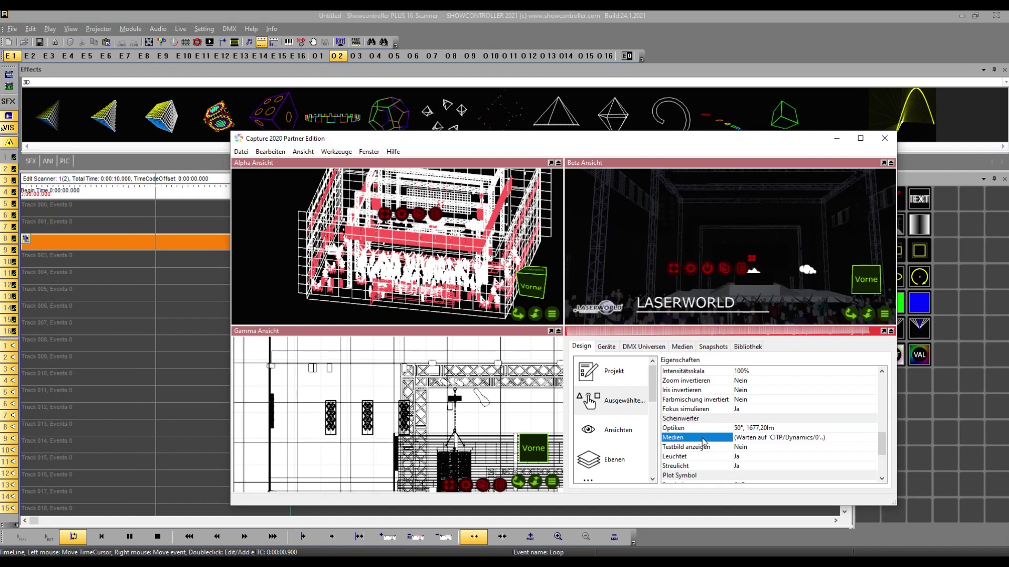
{"action": "left_click", "coordinate": [784, 444]}
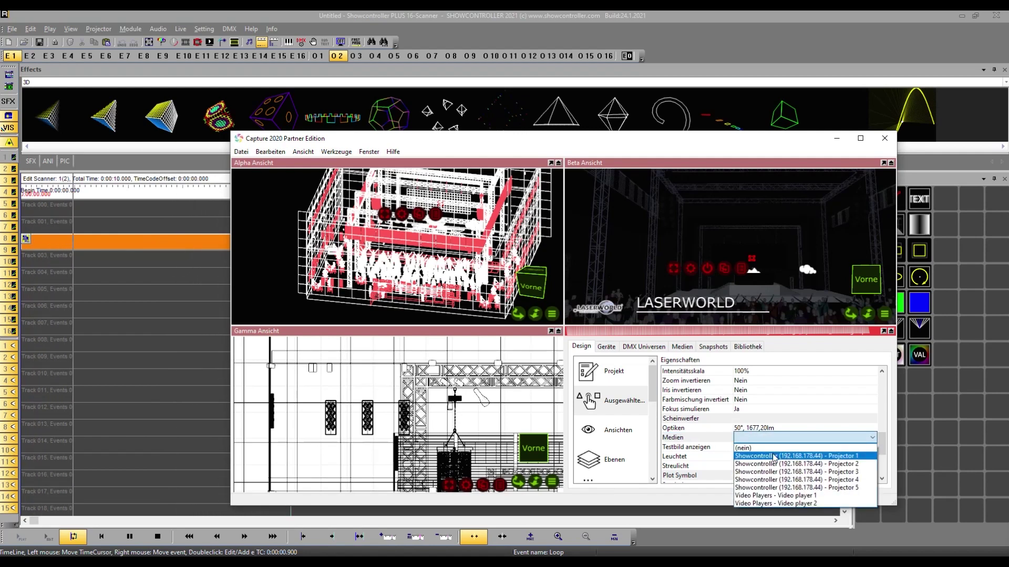
{"action": "left_click", "coordinate": [774, 457]}
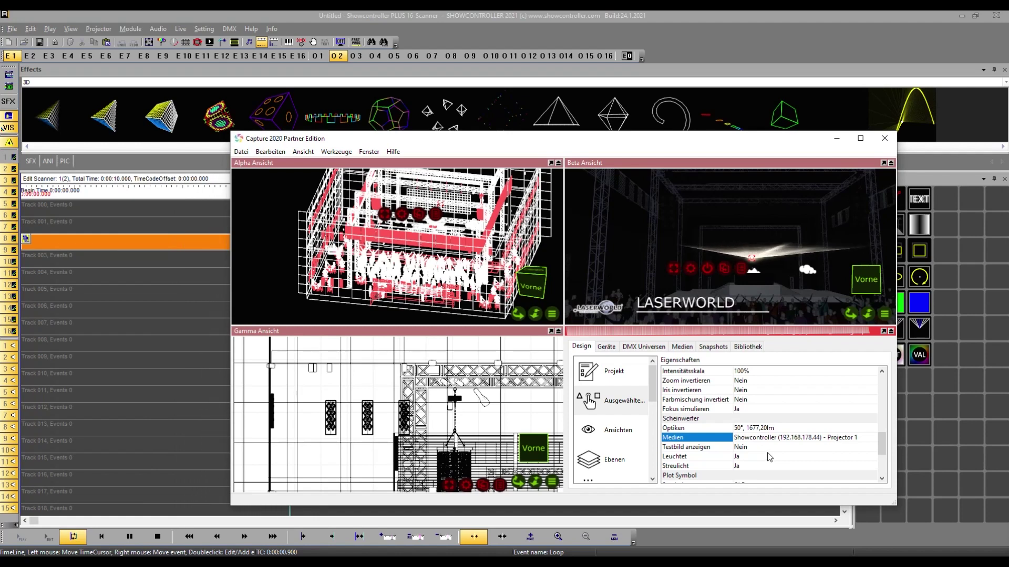
{"action": "left_click", "coordinate": [610, 349]}
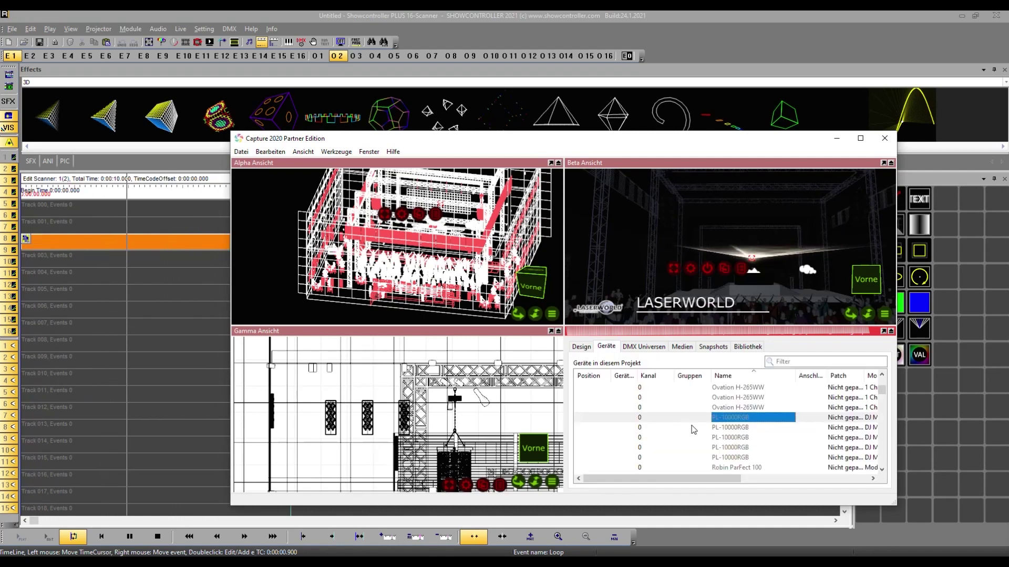
{"action": "left_click", "coordinate": [725, 429]}
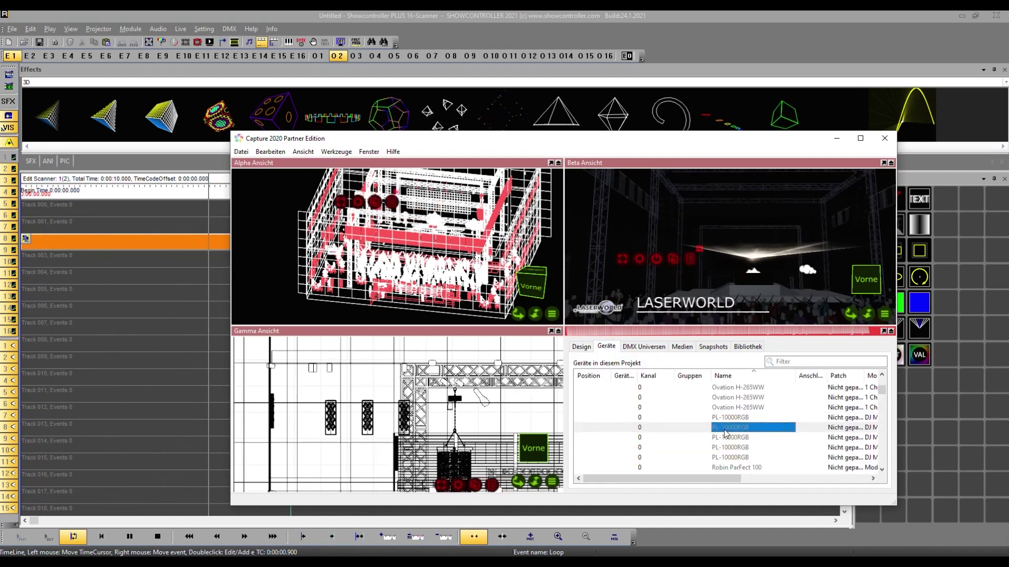
Under Design > Ausgewählte, set the second laser's Medien to Showcontroller Projector 2
{"action": "left_click", "coordinate": [581, 347]}
{"action": "left_click", "coordinate": [612, 401]}
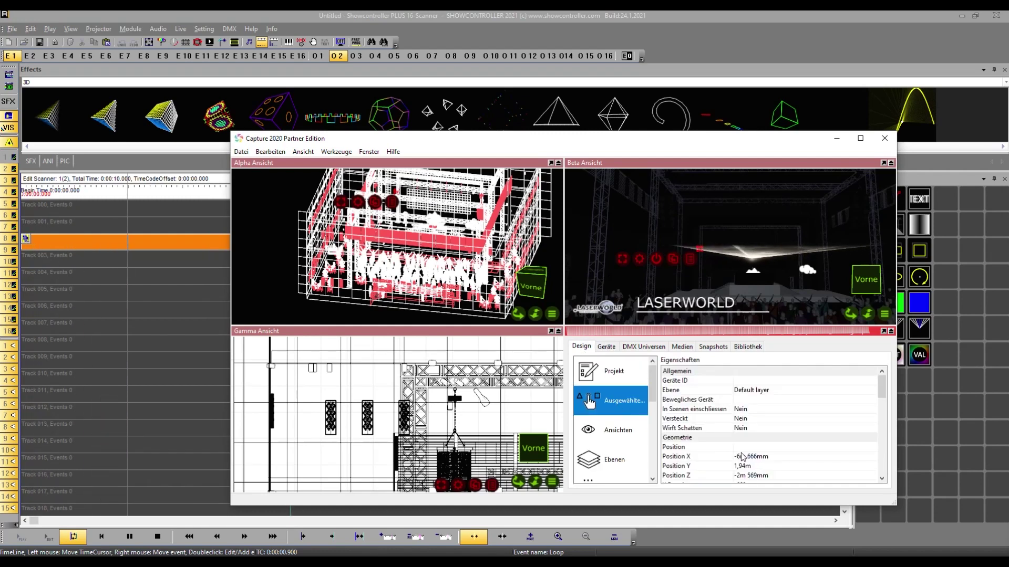
{"action": "scroll", "coordinate": [742, 457], "scroll_direction": "down", "scroll_amount": 6}
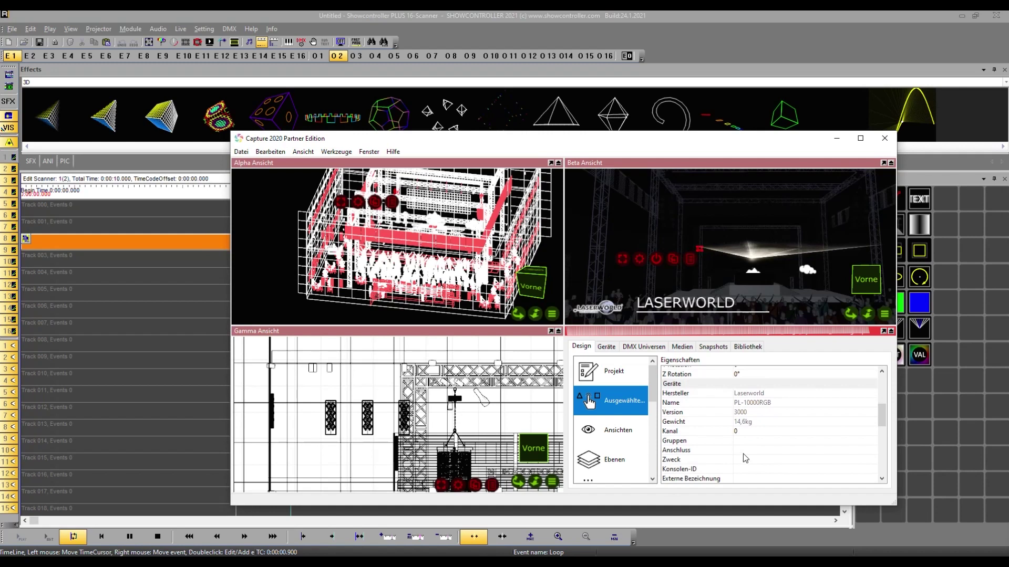
{"action": "scroll", "coordinate": [745, 458], "scroll_direction": "down", "scroll_amount": 10}
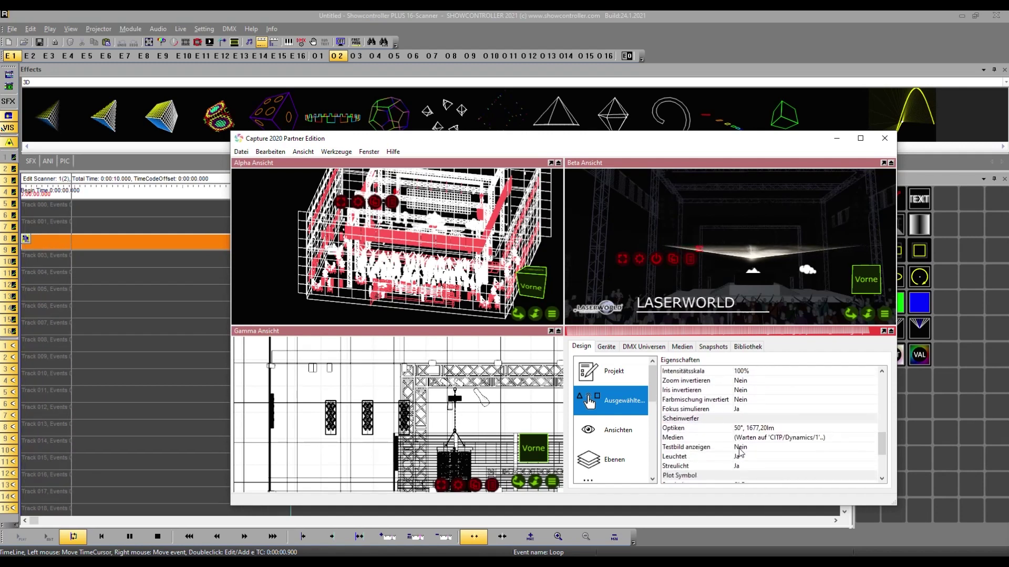
{"action": "left_click", "coordinate": [753, 438]}
{"action": "left_click", "coordinate": [757, 438]}
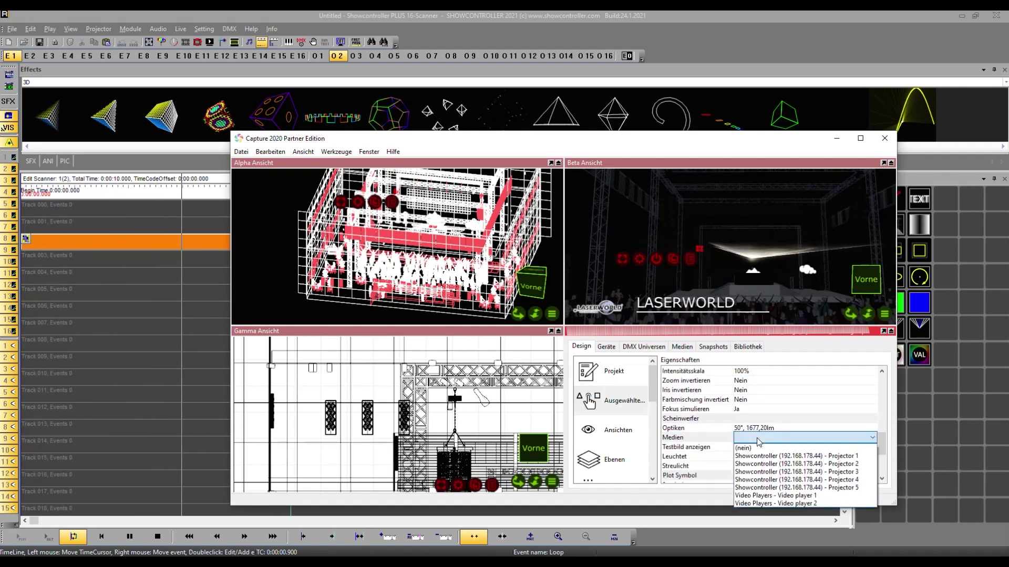
{"action": "left_click", "coordinate": [767, 465]}
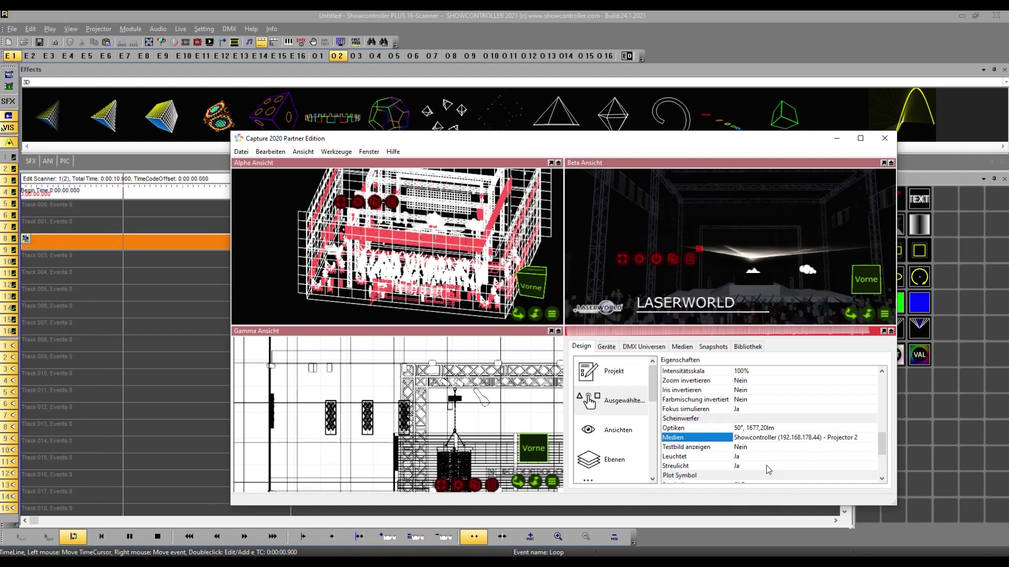
In the Control Center, lower device 2's number from 2 to 1, then return to Capture
{"action": "left_click_drag", "start_coordinate": [595, 141], "coordinate": [691, 114]}
{"action": "left_click", "coordinate": [234, 43]}
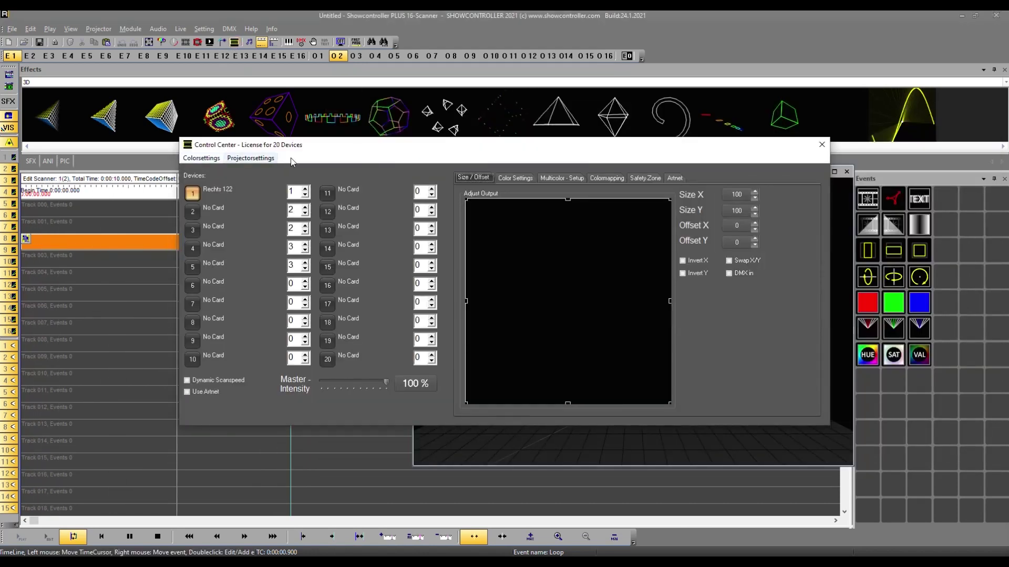
{"action": "left_click_drag", "start_coordinate": [295, 148], "coordinate": [245, 155]}
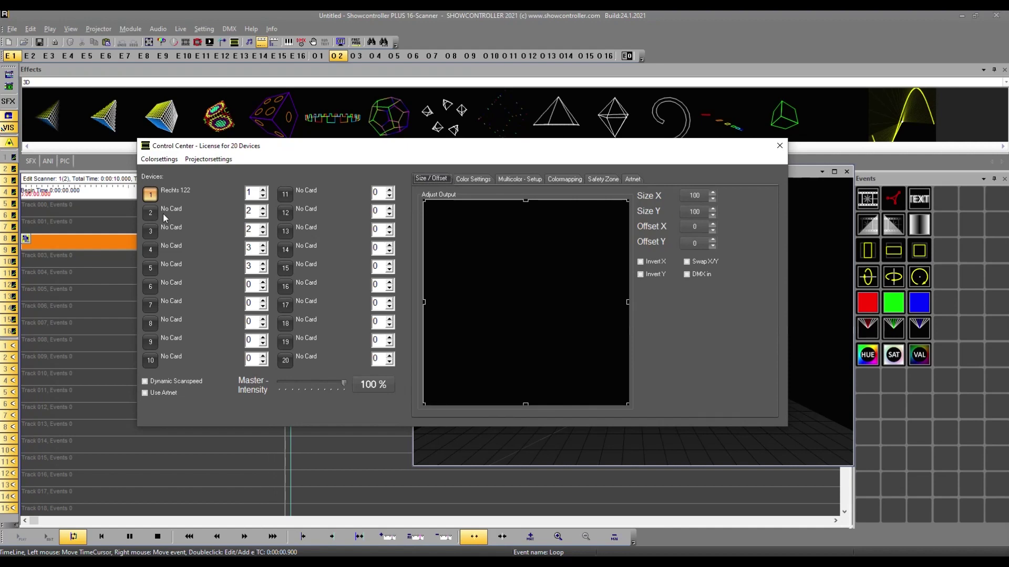
{"action": "left_click", "coordinate": [263, 214]}
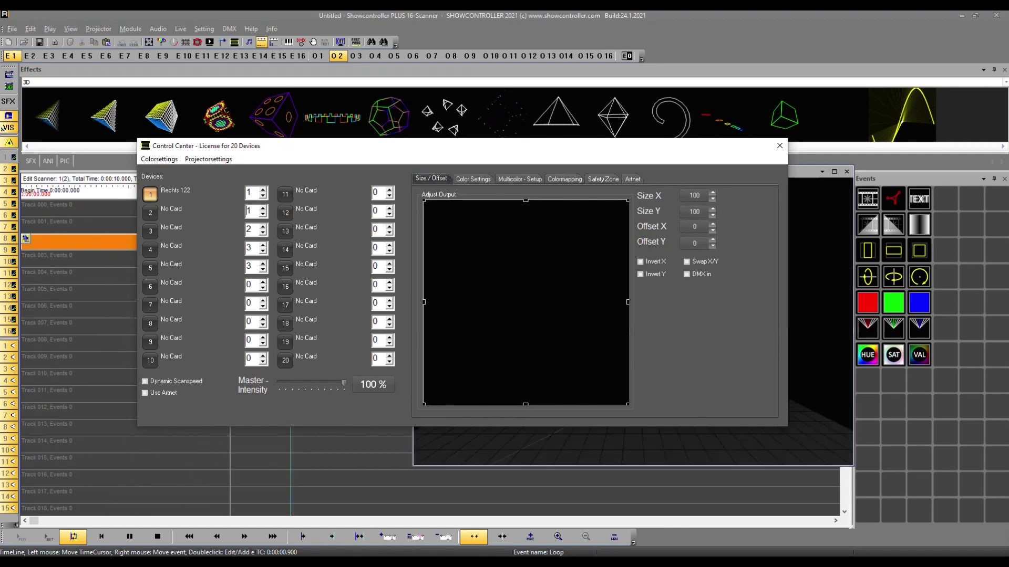
{"action": "key", "text": "alt+Tab"}
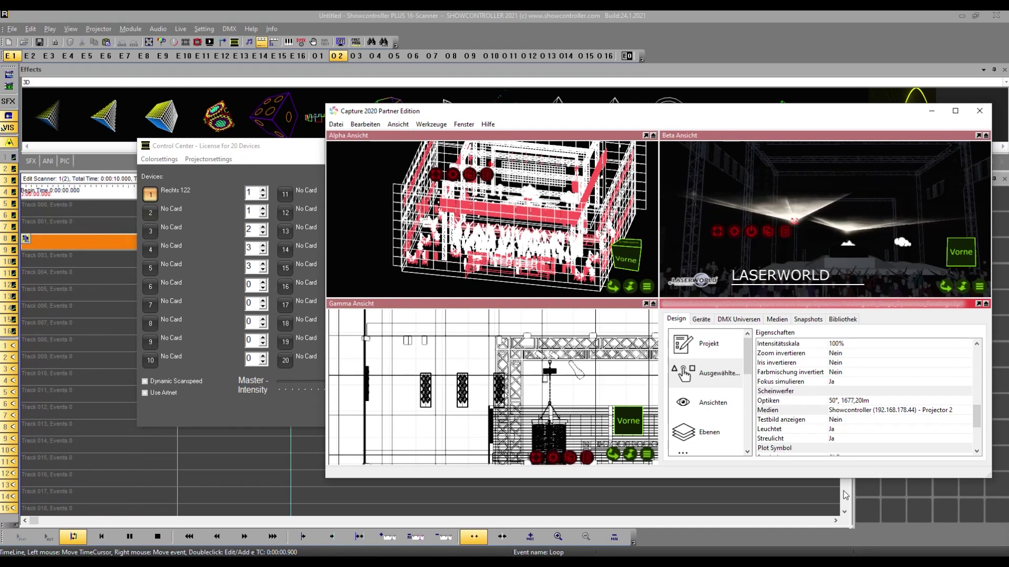
Select the fourth PL-10000RGB row in Geräte and return to its Design properties
{"action": "left_click", "coordinate": [702, 320]}
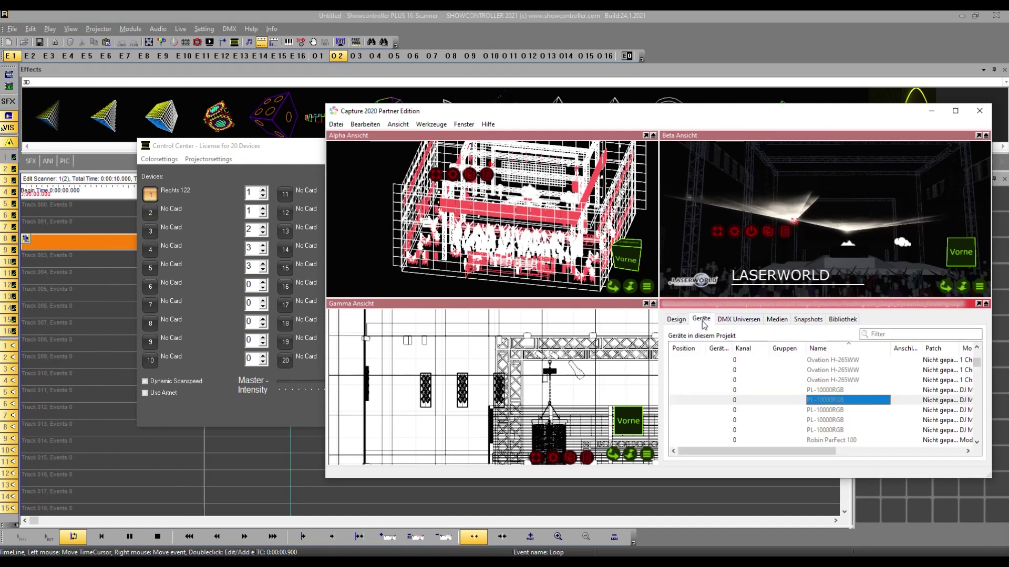
{"action": "left_click", "coordinate": [819, 389]}
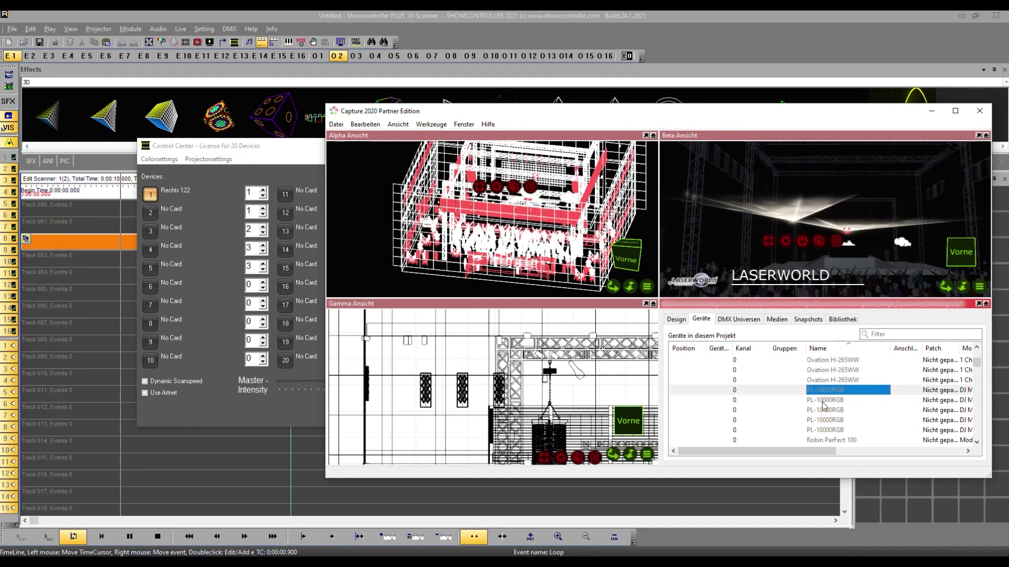
{"action": "left_click", "coordinate": [680, 321]}
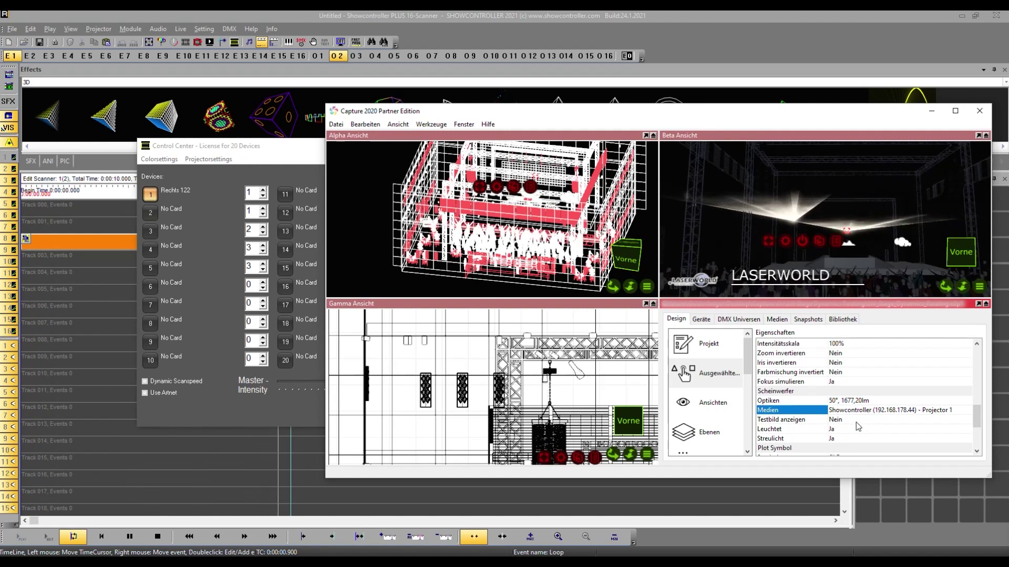
{"action": "left_click", "coordinate": [839, 420]}
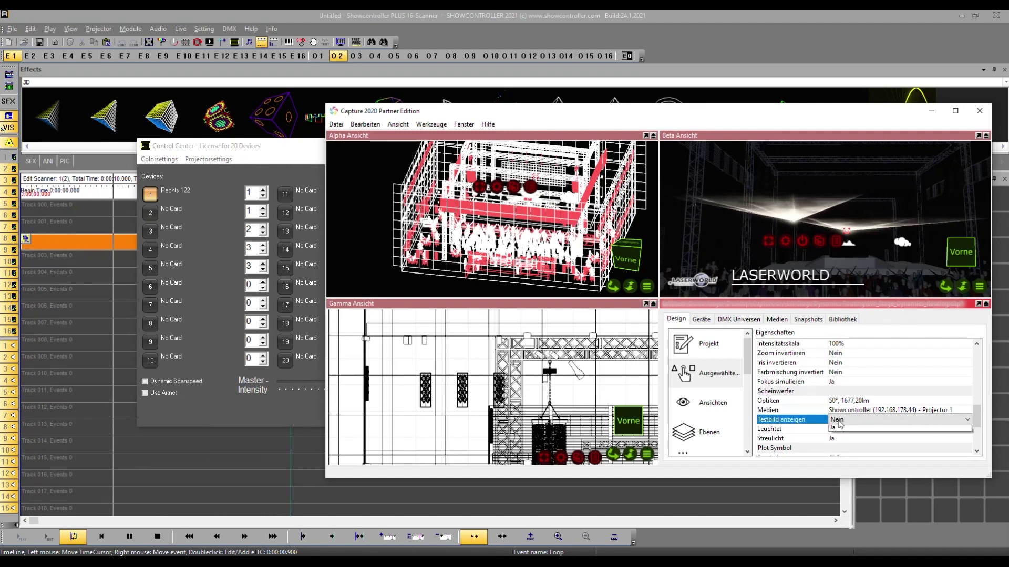
{"action": "left_click", "coordinate": [844, 437]}
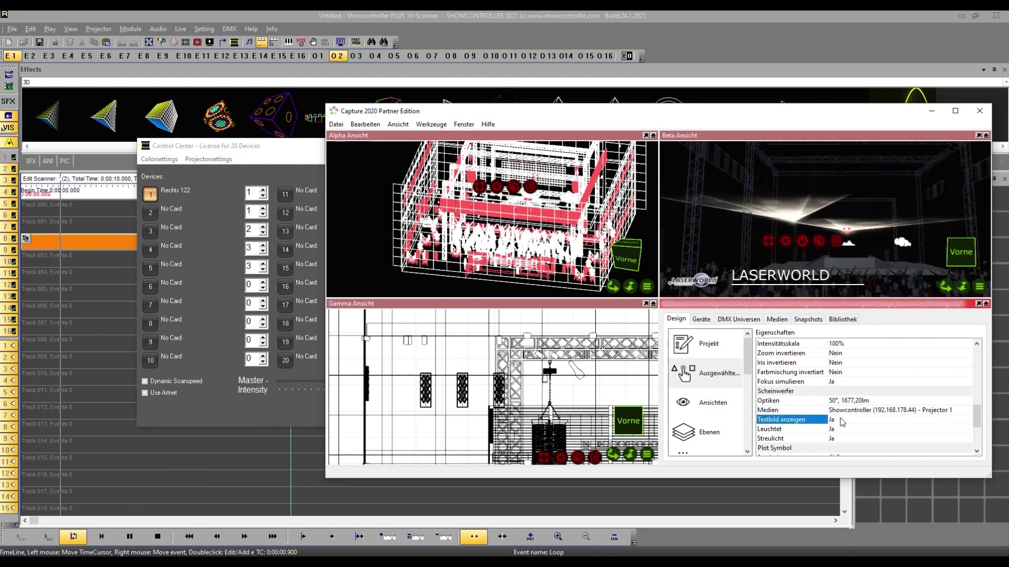
{"action": "left_click", "coordinate": [842, 421]}
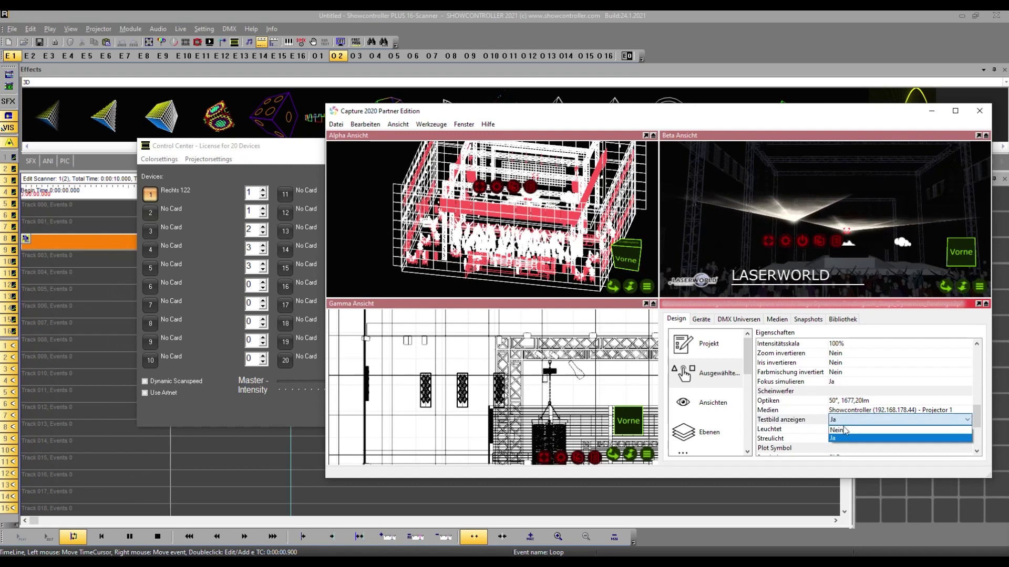
{"action": "left_click", "coordinate": [836, 437]}
{"action": "scroll", "coordinate": [846, 443], "scroll_direction": "down", "scroll_amount": 1}
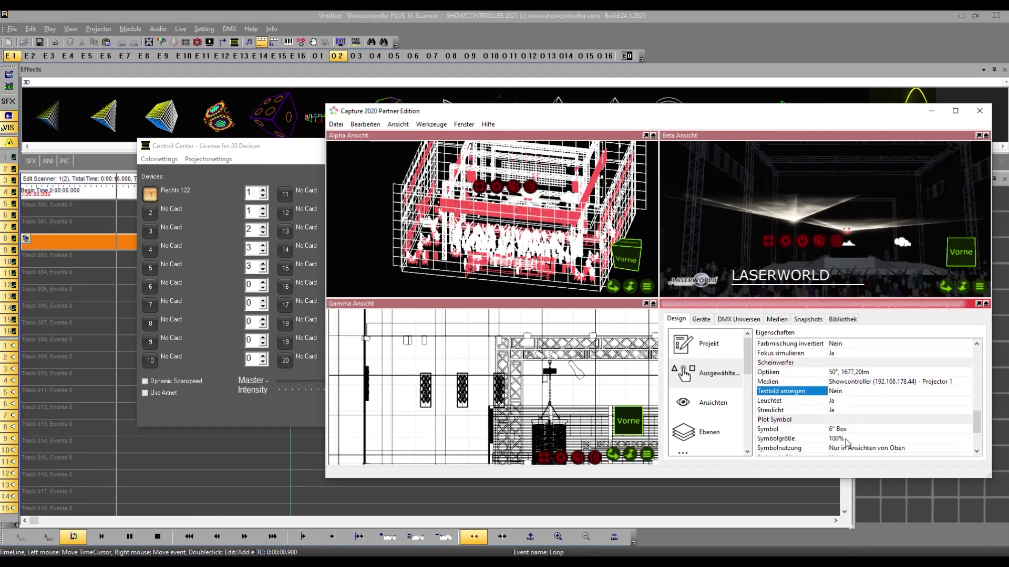
{"action": "scroll", "coordinate": [846, 441], "scroll_direction": "down", "scroll_amount": 1}
{"action": "scroll", "coordinate": [846, 439], "scroll_direction": "down", "scroll_amount": 2}
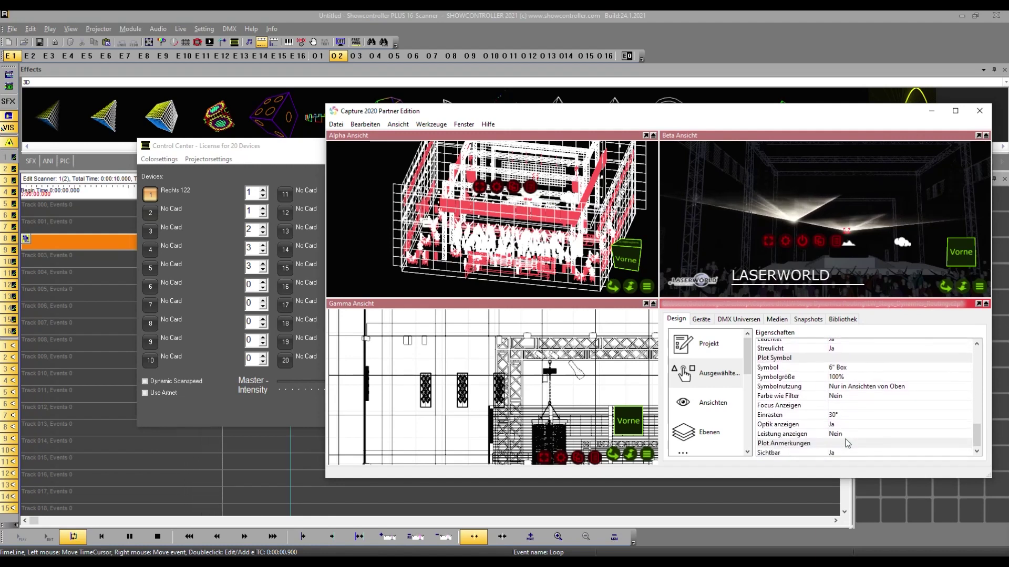
{"action": "scroll", "coordinate": [846, 439], "scroll_direction": "up", "scroll_amount": 3}
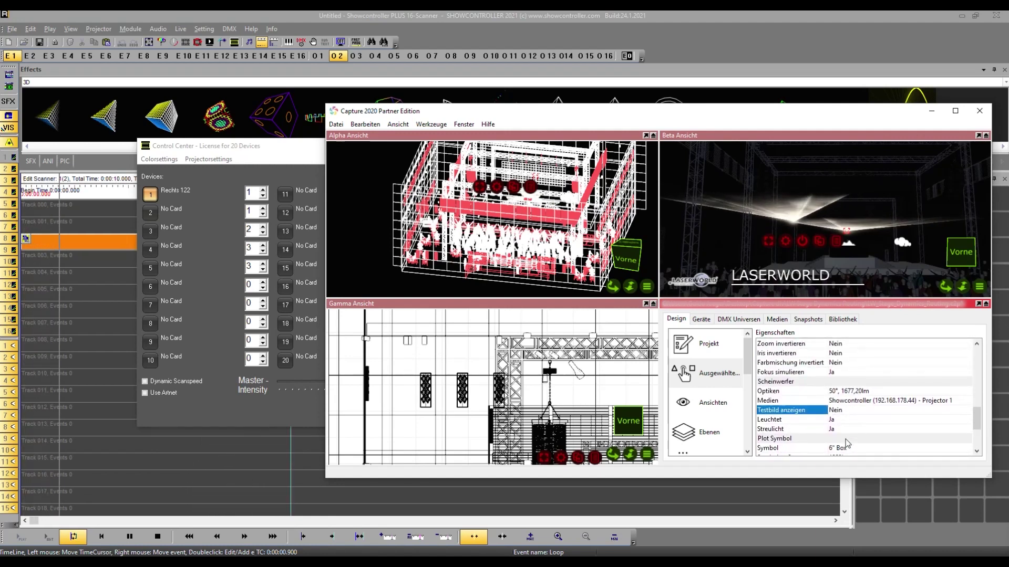
Drag the laser's Intensitätsskala slider down from 100% to 10%
{"action": "scroll", "coordinate": [845, 439], "scroll_direction": "up", "scroll_amount": 2}
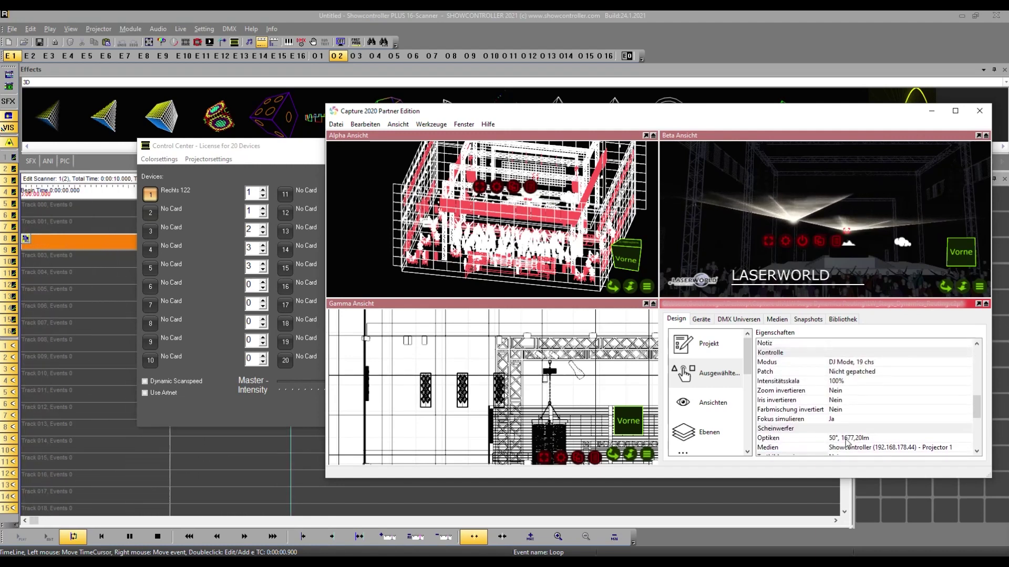
{"action": "left_click", "coordinate": [843, 394]}
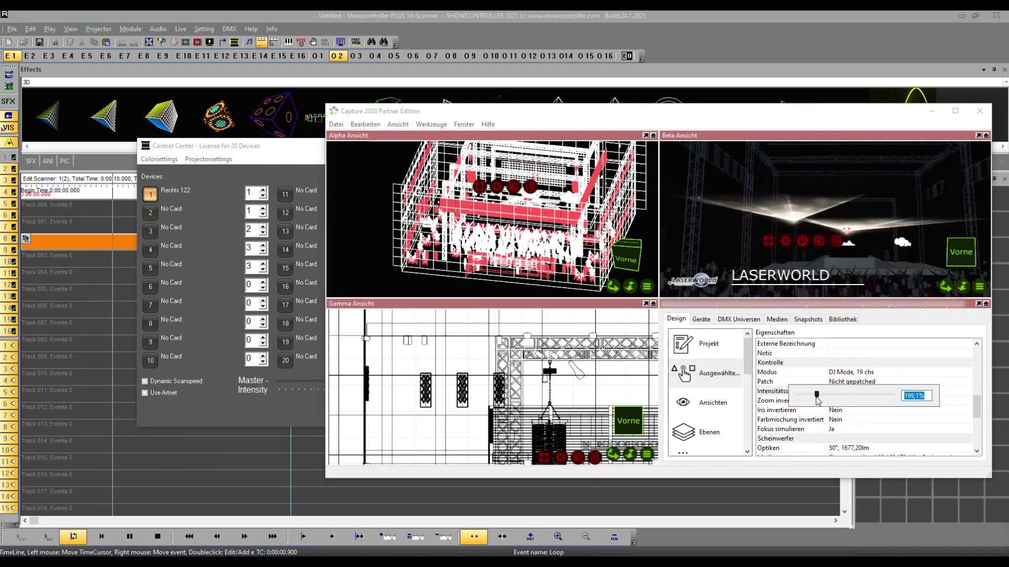
{"action": "left_click_drag", "start_coordinate": [806, 395], "coordinate": [861, 397]}
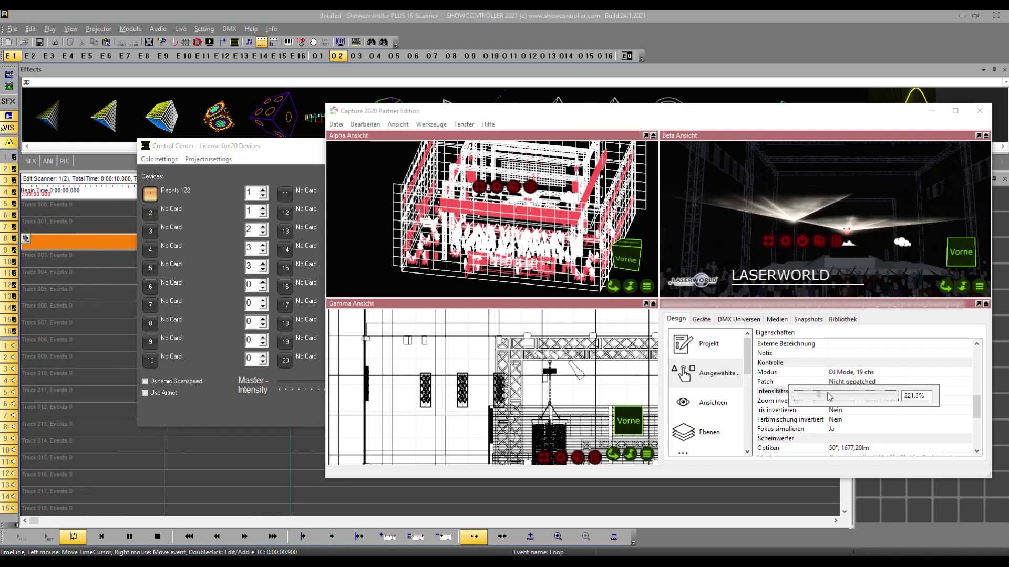
{"action": "left_click_drag", "start_coordinate": [832, 394], "coordinate": [783, 395]}
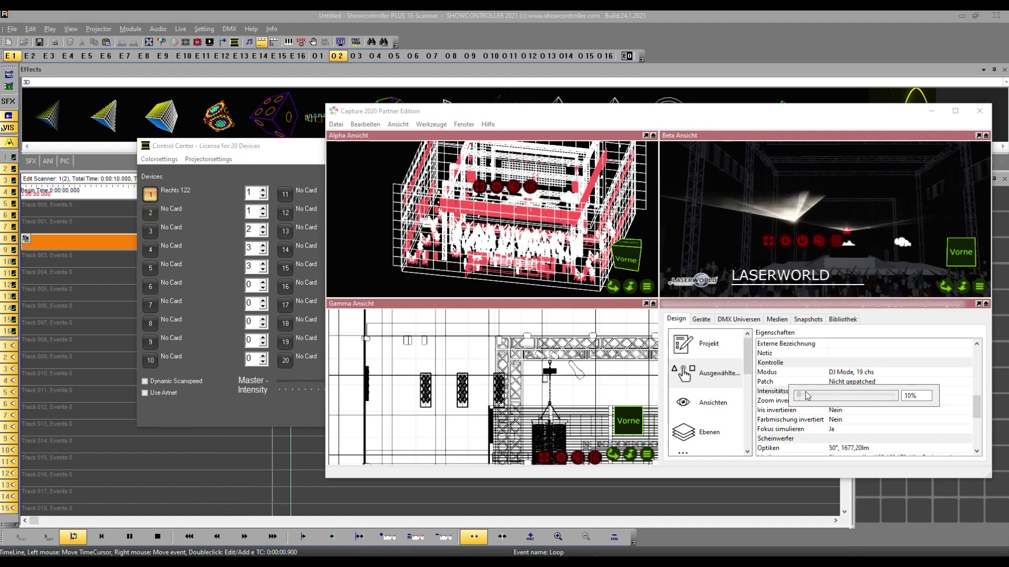
{"action": "left_click_drag", "start_coordinate": [851, 395], "coordinate": [796, 397]}
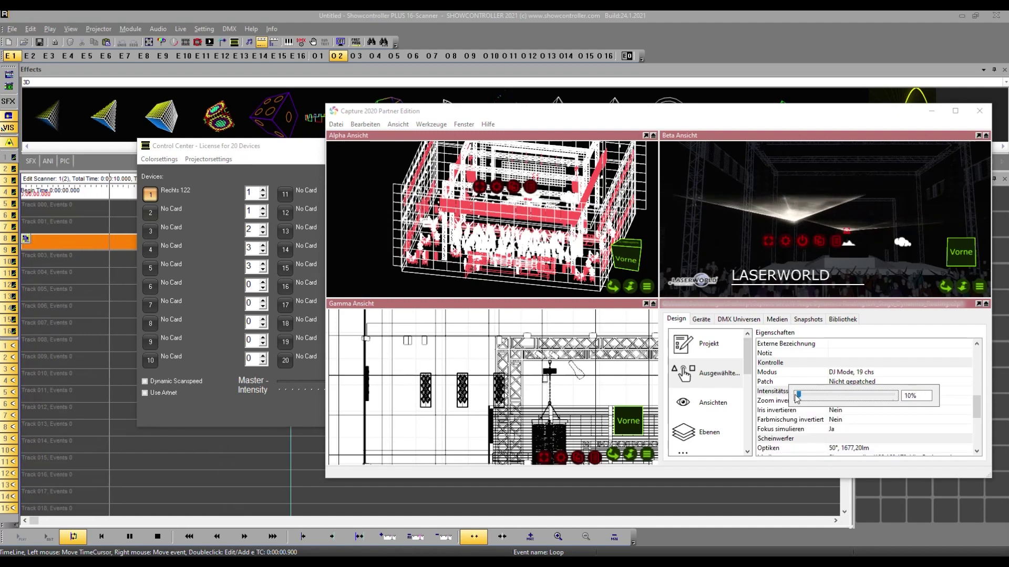